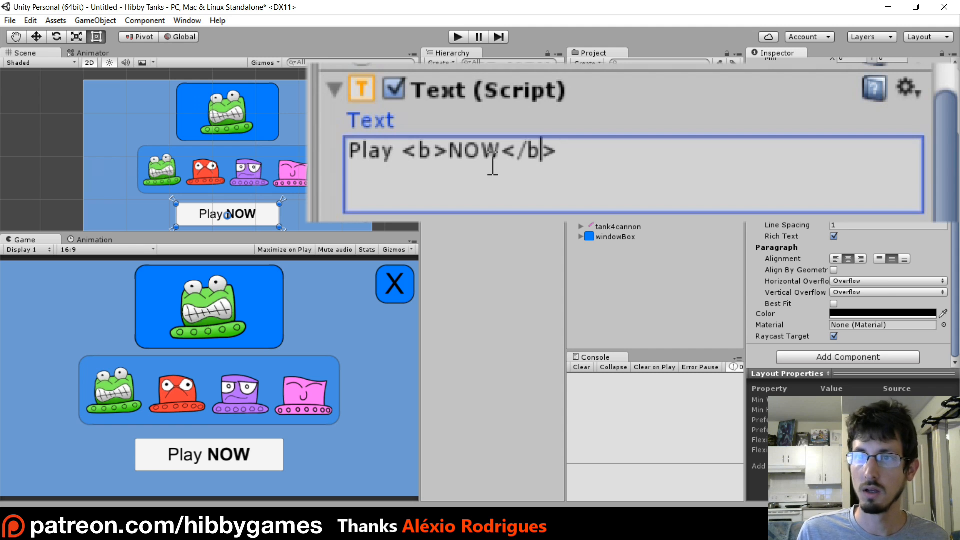
# Replace the bold tags around NOW in the Play button's text with italic tags, <i> and </i>
pyautogui.press('BackSpace')
pyautogui.write('i')
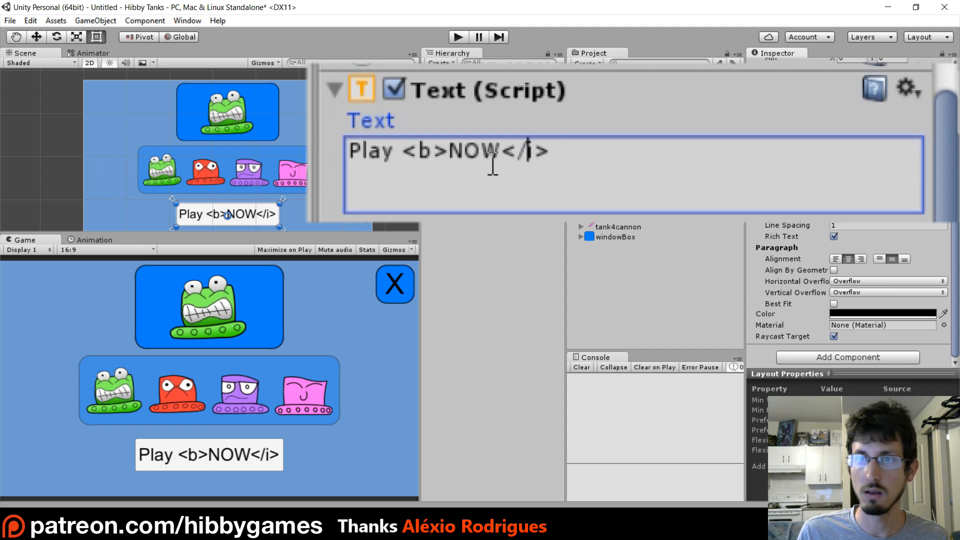
pyautogui.press('Left')
pyautogui.press('Left')
pyautogui.press('Left')
pyautogui.press('Left')
pyautogui.press('Left')
pyautogui.press('Right')
pyautogui.press('Right')
pyautogui.press('BackSpace')
pyautogui.write('i')
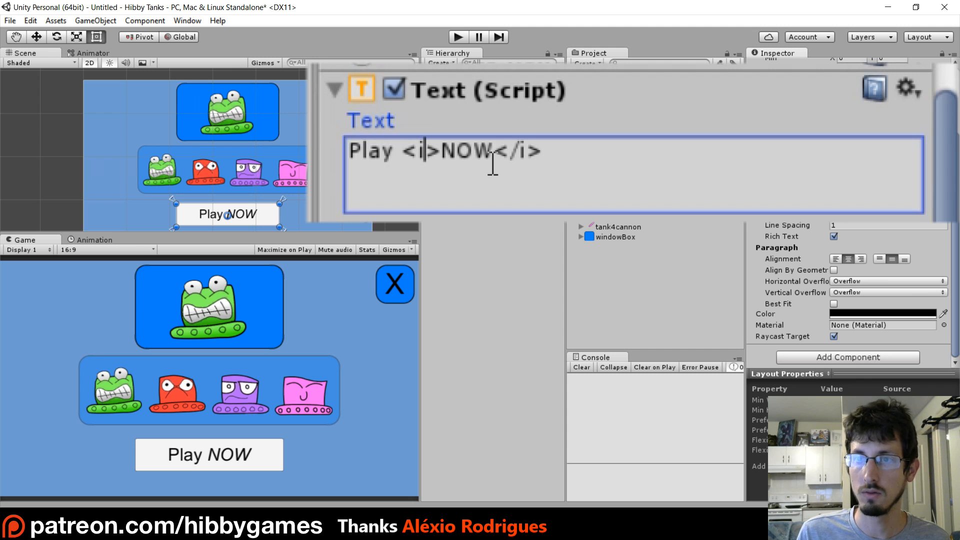
# Replace the opening italic tag before NOW with the beginning of a colour tag, <color=#>
pyautogui.press('BackSpace')
pyautogui.write('color')
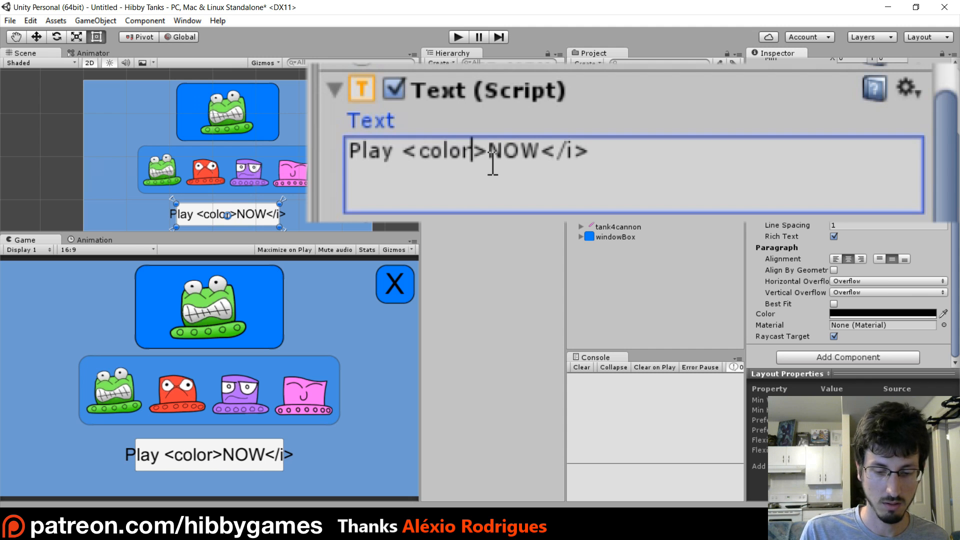
pyautogui.write('=')
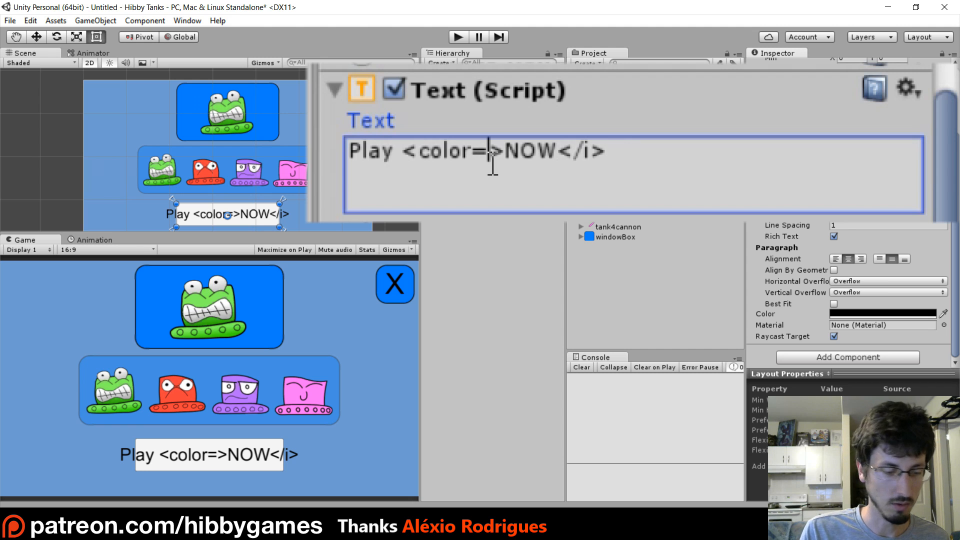
pyautogui.write('#')
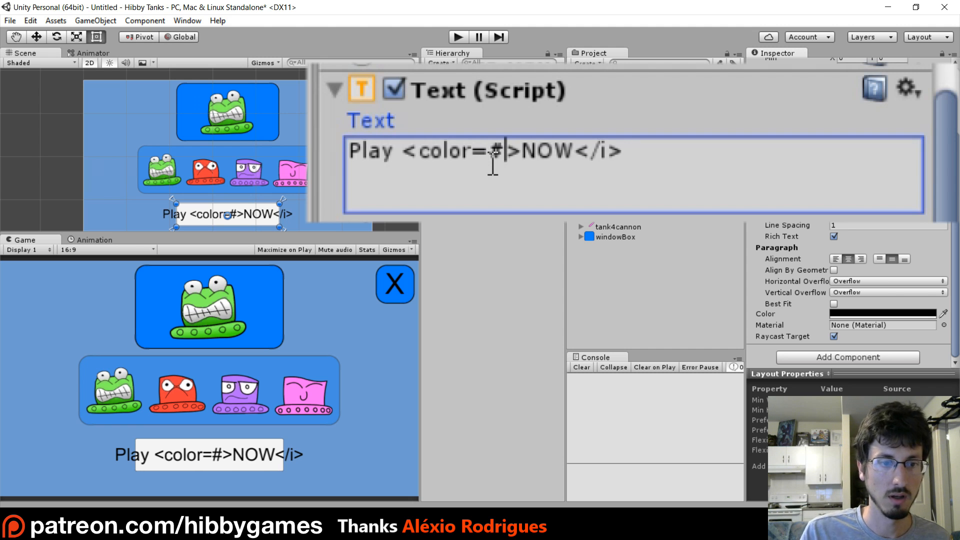
# Copy the hex code 05FF26FF of a bright green from the text's colour picker, without keeping the colour change
pyautogui.click(871, 315)
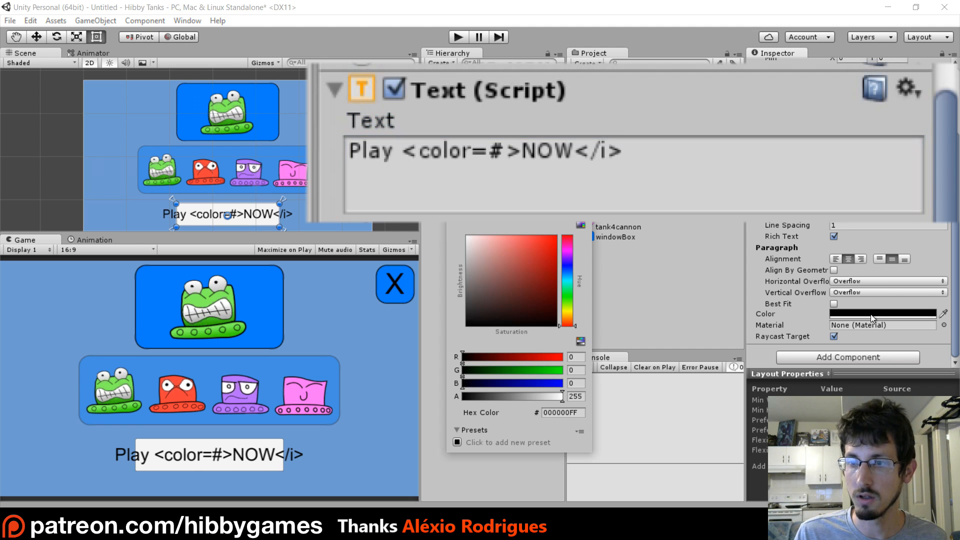
pyautogui.moveTo(541, 303); pyautogui.dragTo(552, 221)
pyautogui.click(568, 295)
pyautogui.click(557, 411)
pyautogui.hotkey('ctrl', 'c')
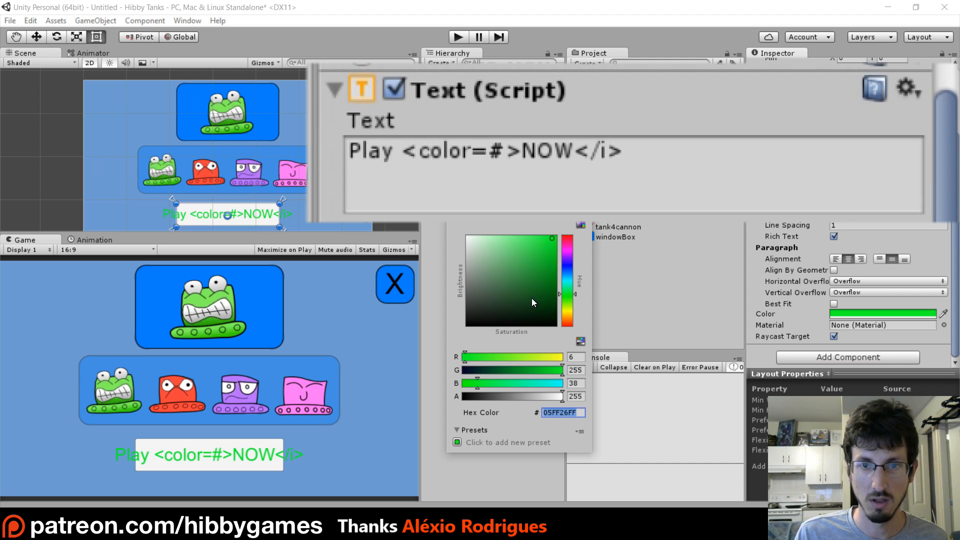
pyautogui.moveTo(532, 298); pyautogui.dragTo(373, 387)
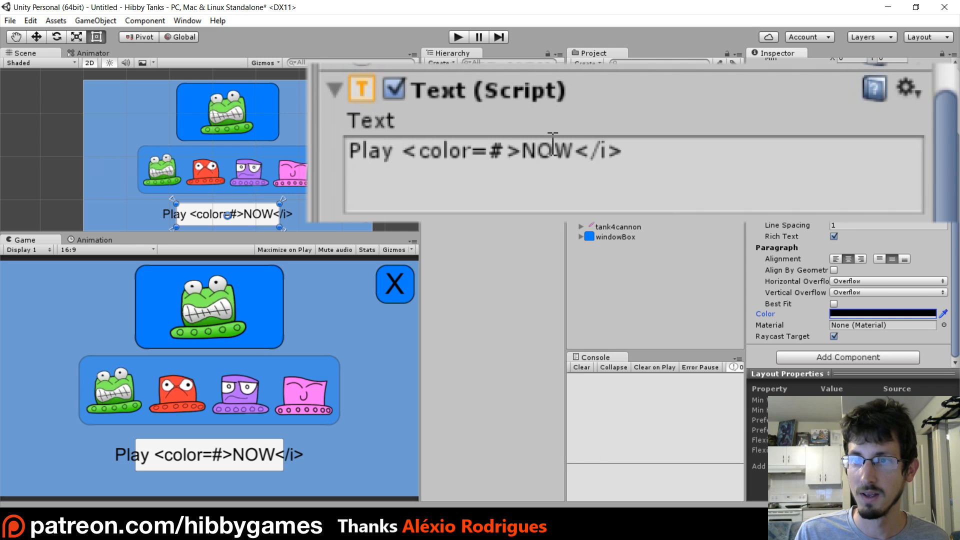
# Paste 05FF26FF after the # in the colour tag and change the closing tag after NOW to </color>
pyautogui.click(561, 161)
pyautogui.click(505, 156)
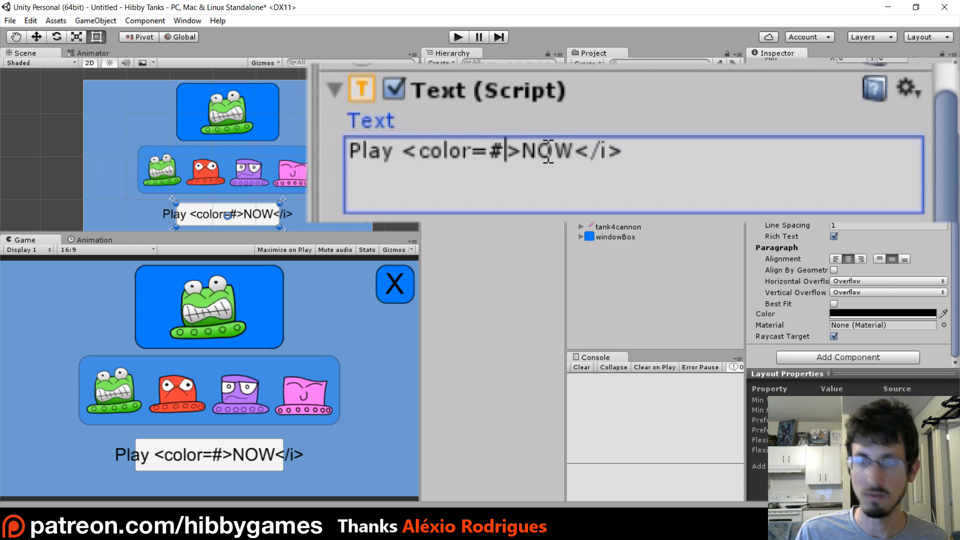
pyautogui.hotkey('ctrl', 'v')
pyautogui.click(706, 153)
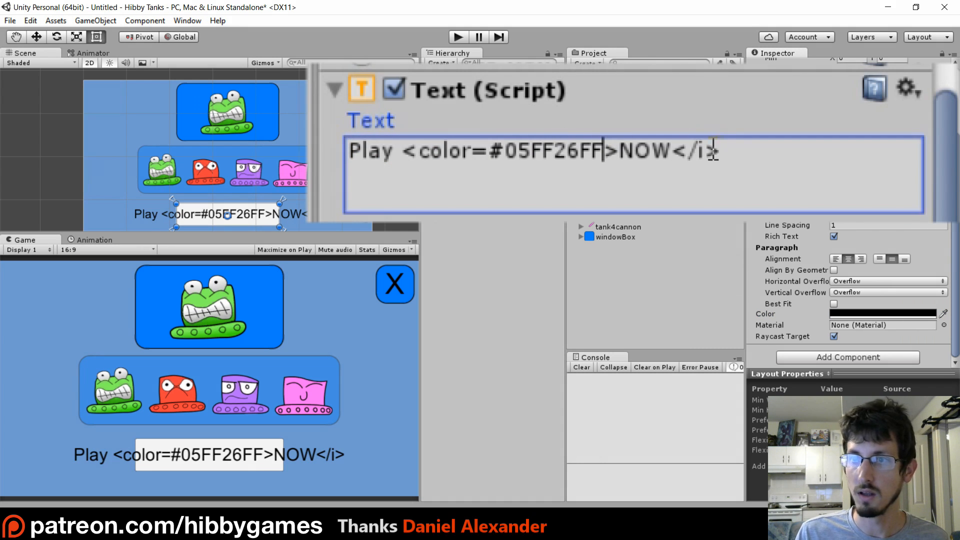
pyautogui.press('BackSpace')
pyautogui.write('color')
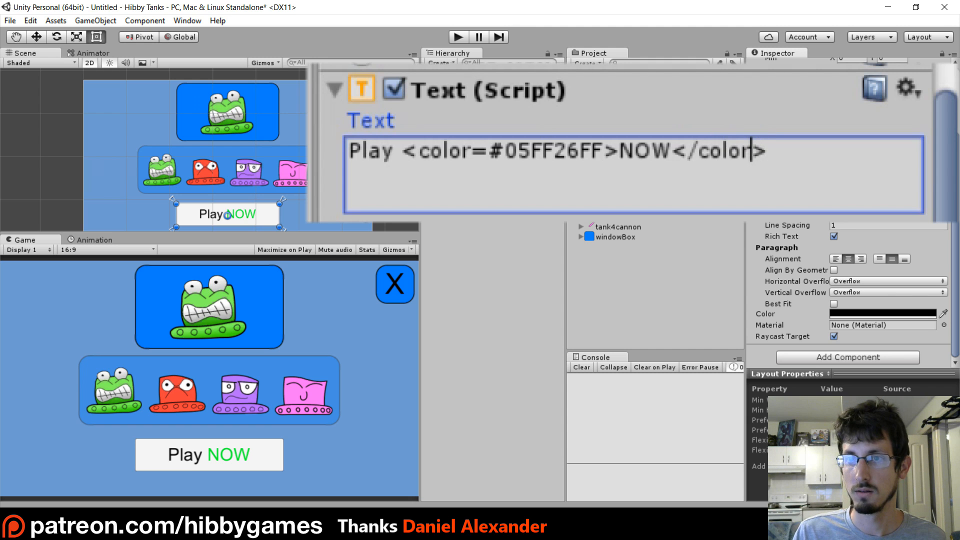
# Wrap the word Play in italic tags, <i> and </i>, ahead of the coloured NOW
pyautogui.click(370, 152)
pyautogui.press('Left')
pyautogui.press('Left')
pyautogui.write('<i?')
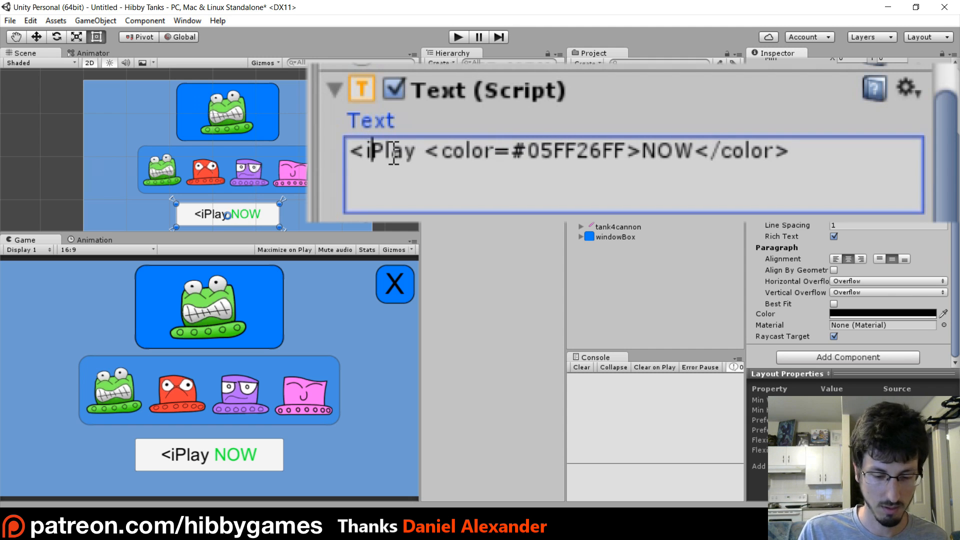
pyautogui.press('BackSpace')
pyautogui.write('>')
pyautogui.press('Right')
pyautogui.press('Right')
pyautogui.press('Right')
pyautogui.press('Right')
pyautogui.write('</')
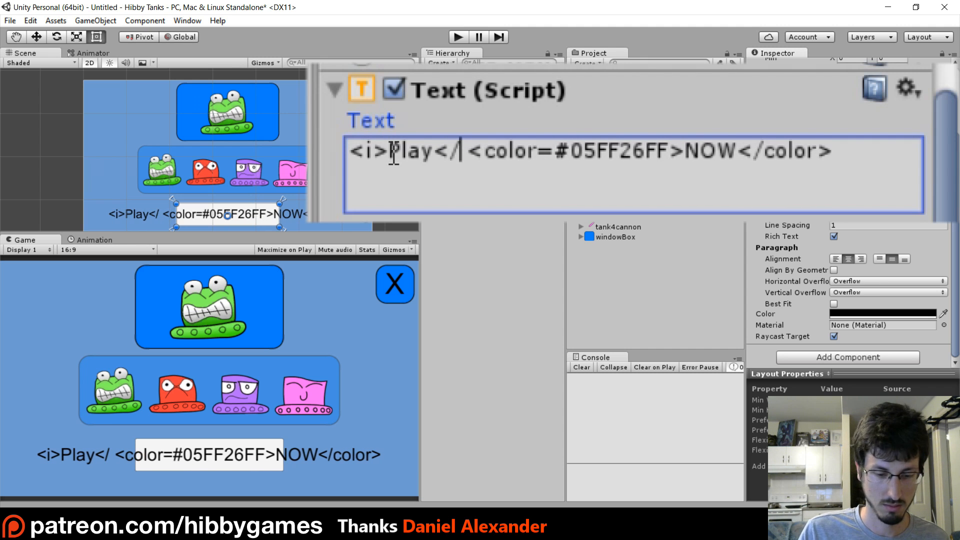
pyautogui.write('i>')
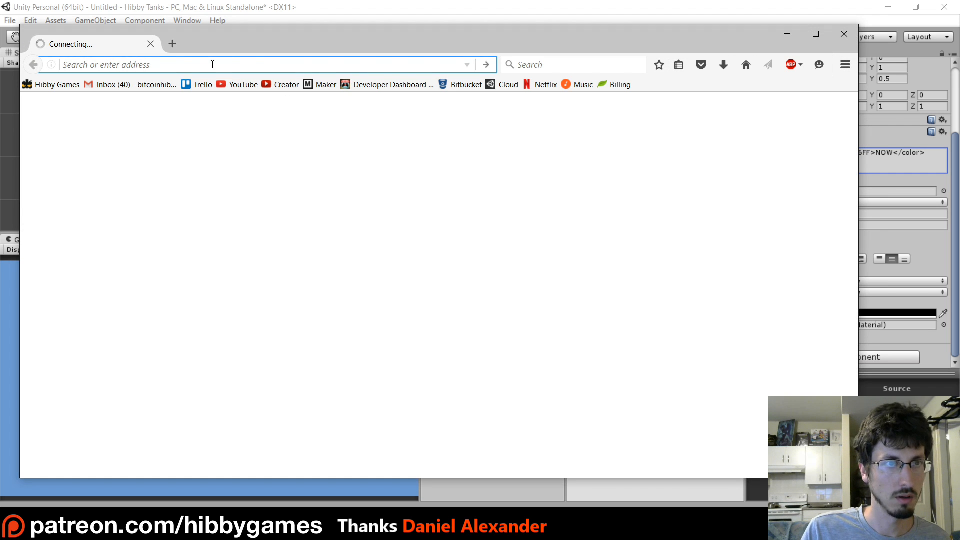
# In the web browser, open the Luckiest Guy page on 1001fonts.com and examine its preview, download and licence options
pyautogui.write('http://www.1001fonts.com/luckiest-guy-font.html#styles')
pyautogui.press('Return')
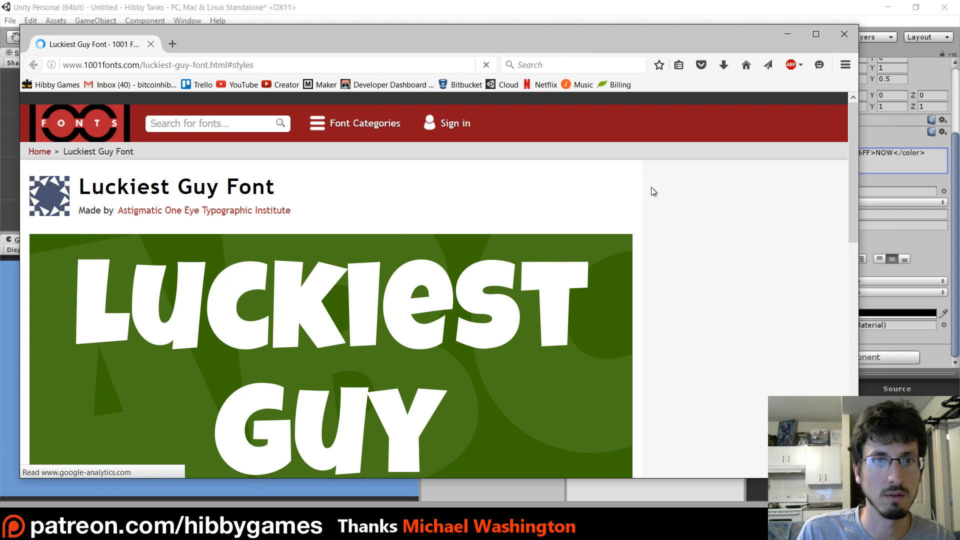
pyautogui.scroll(-5, 506, 232)
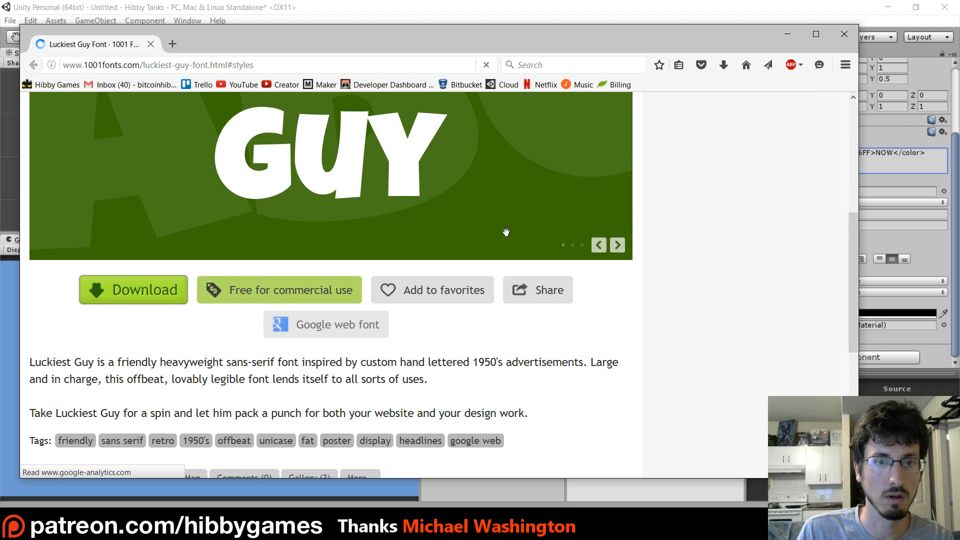
pyautogui.scroll(1, 506, 232)
pyautogui.scroll(2, 276, 271)
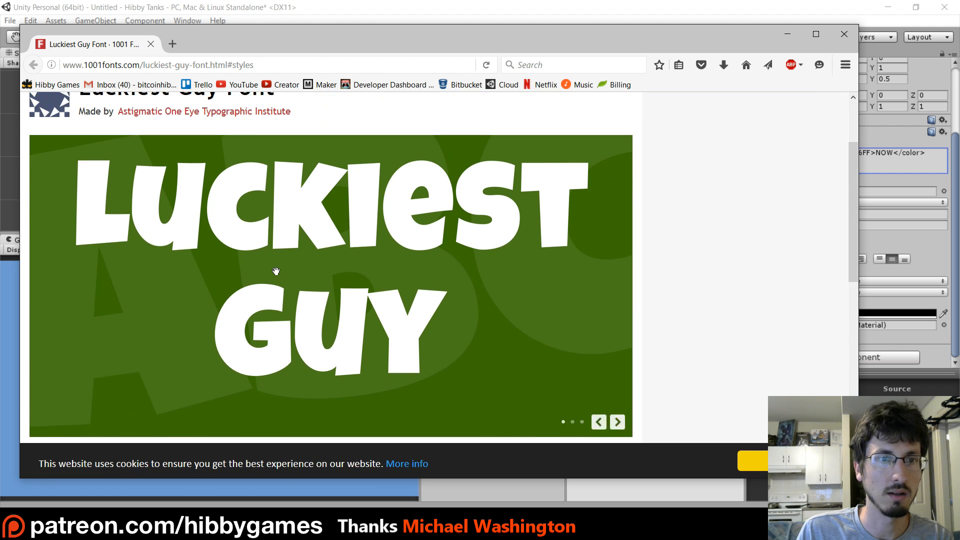
pyautogui.scroll(-3, 381, 275)
pyautogui.scroll(5, 397, 295)
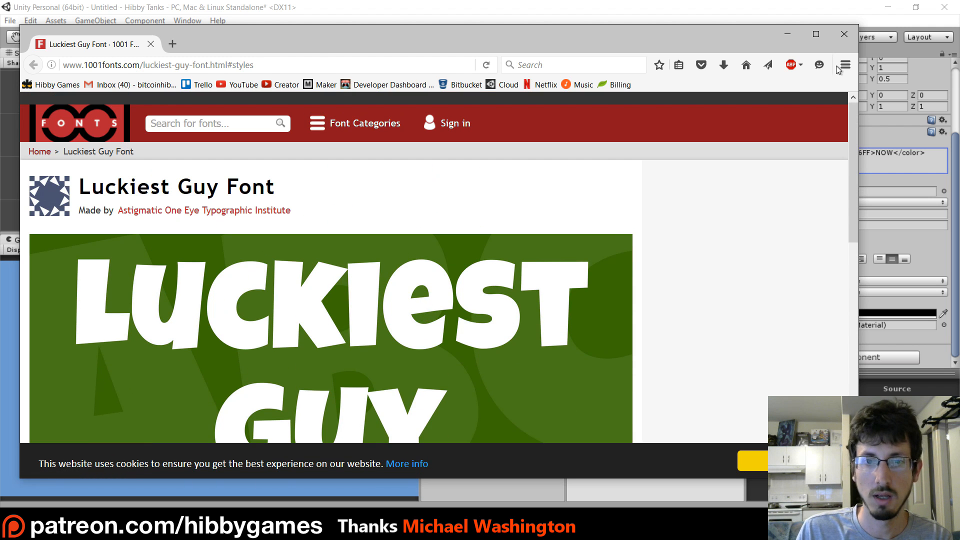
pyautogui.scroll(-10, 450, 280)
pyautogui.scroll(7, 415, 295)
pyautogui.scroll(-7, 170, 290)
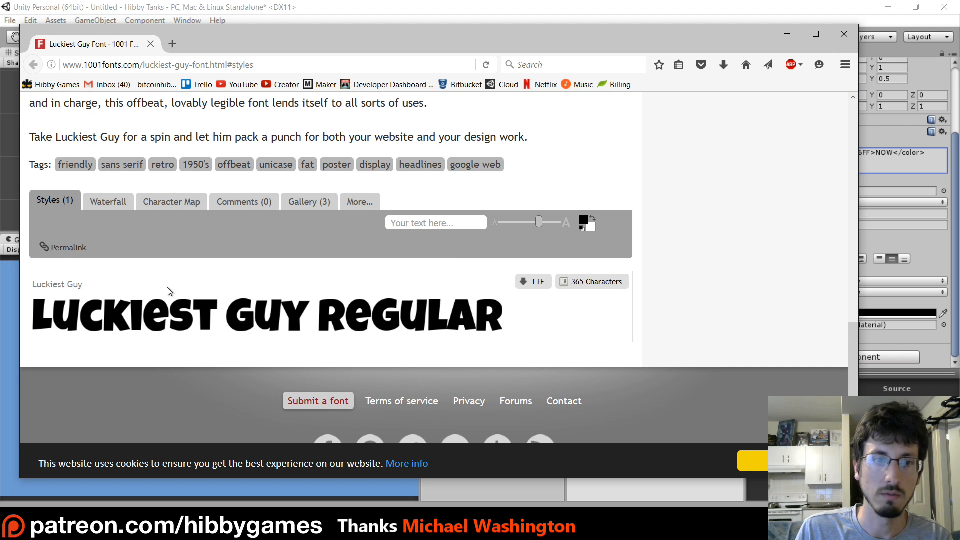
pyautogui.scroll(5, 628, 296)
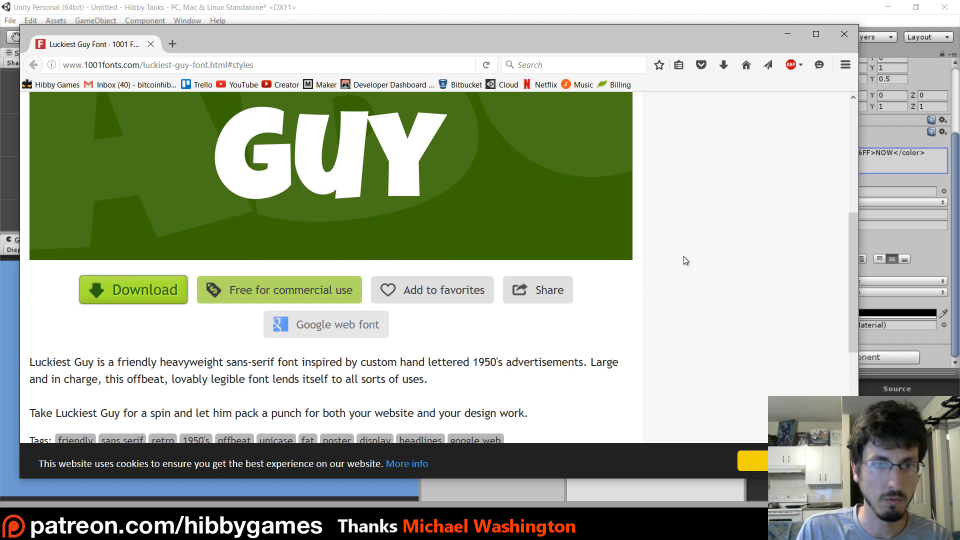
pyautogui.scroll(5, 684, 259)
pyautogui.scroll(-5, 590, 291)
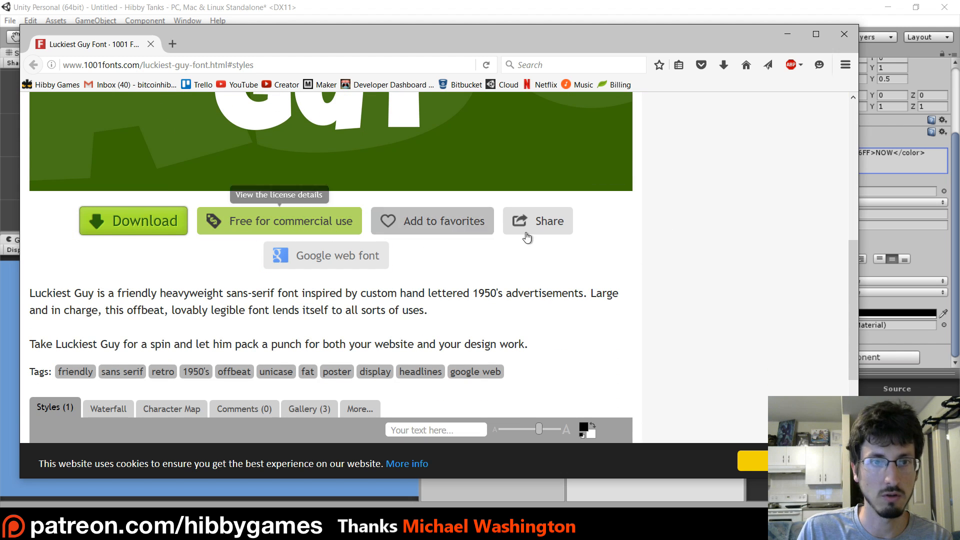
pyautogui.click(843, 35)
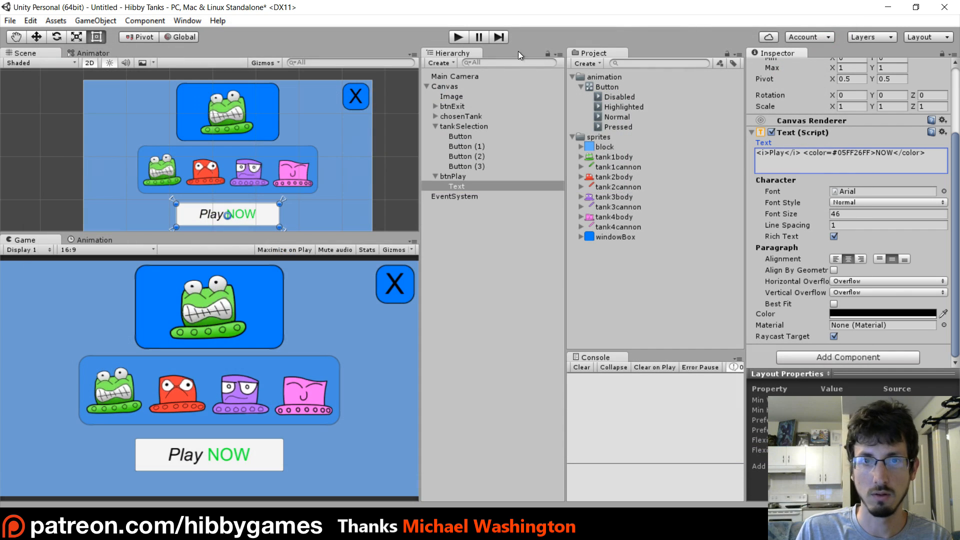
# Import the LuckiestGuy TrueType font from the desktop's luckiest-guy folder into the Unity project's assets
pyautogui.click(916, 7)
pyautogui.moveTo(352, 20); pyautogui.dragTo(481, 34)
pyautogui.doubleClick(119, 88)
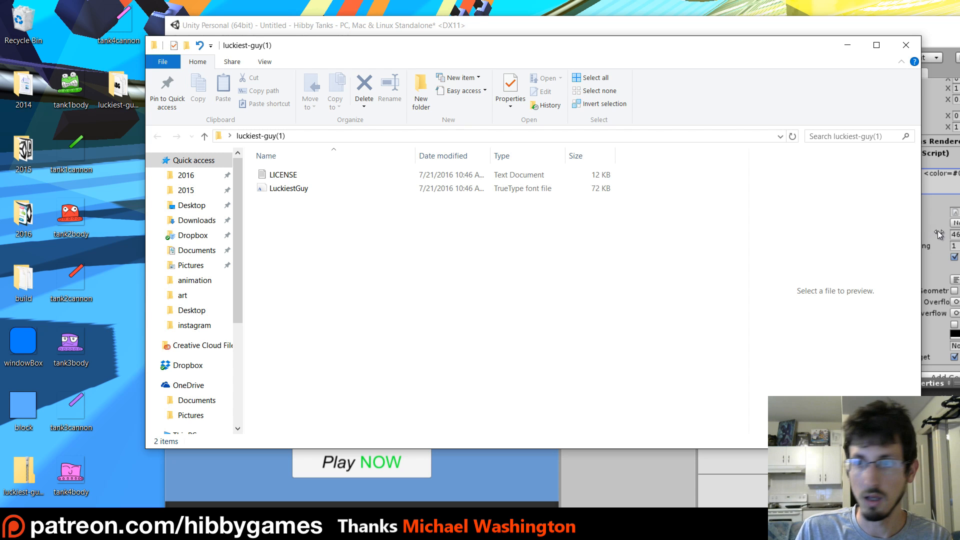
pyautogui.moveTo(922, 229); pyautogui.dragTo(657, 229)
pyautogui.click(290, 189)
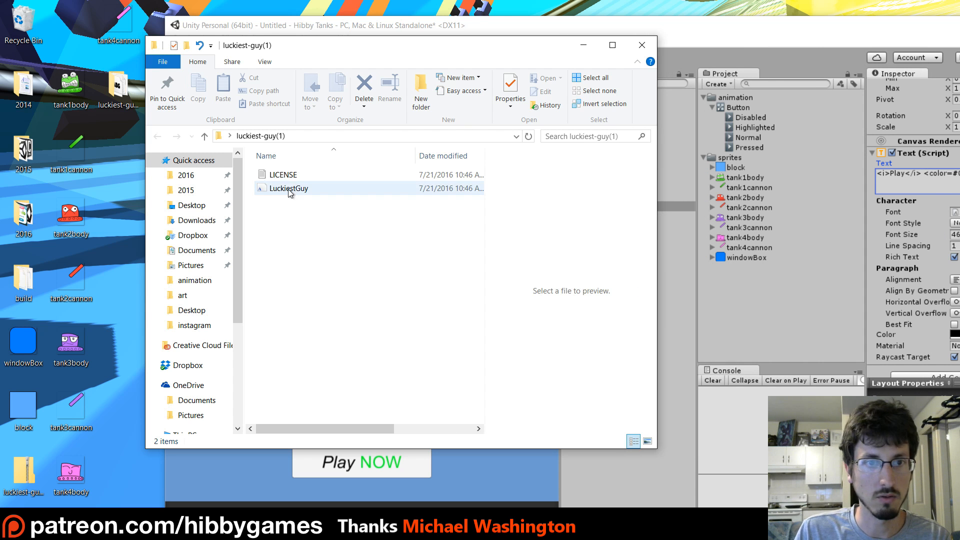
pyautogui.moveTo(745, 290); pyautogui.dragTo(766, 302)
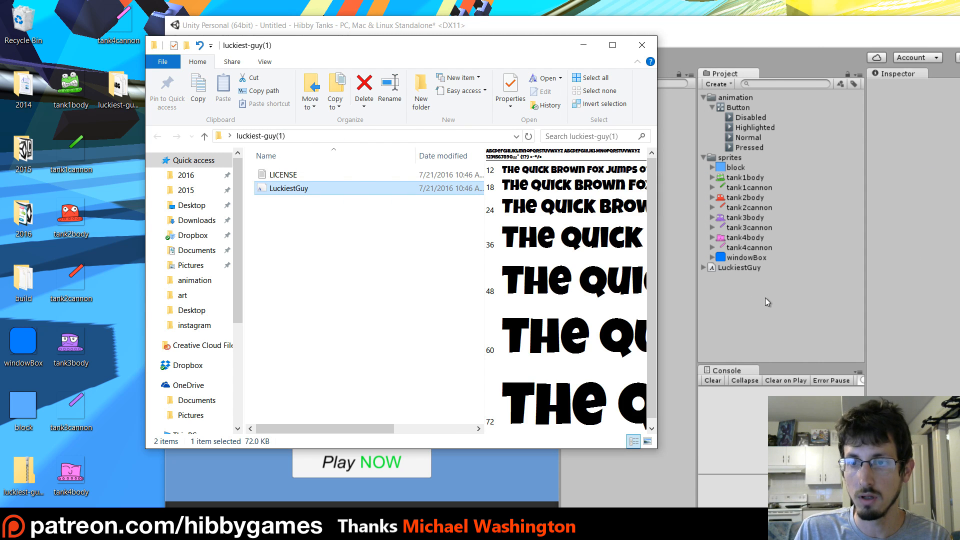
pyautogui.click(642, 45)
# Create a folder named fonts in the project and move the LuckiestGuy font into it
pyautogui.click(730, 86)
pyautogui.click(730, 94)
pyautogui.write('fonts')
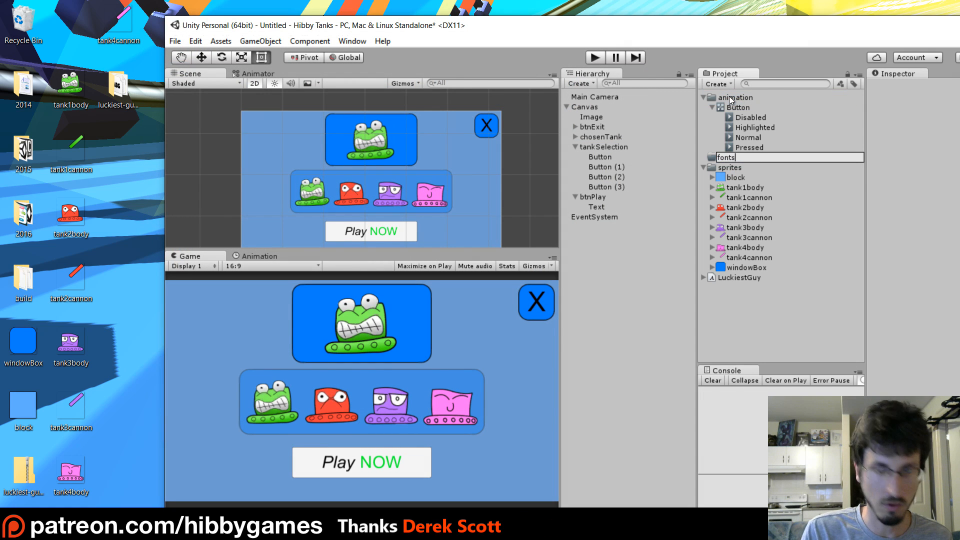
pyautogui.press('Return')
pyautogui.moveTo(730, 282); pyautogui.dragTo(730, 158)
pyautogui.doubleClick(633, 29)
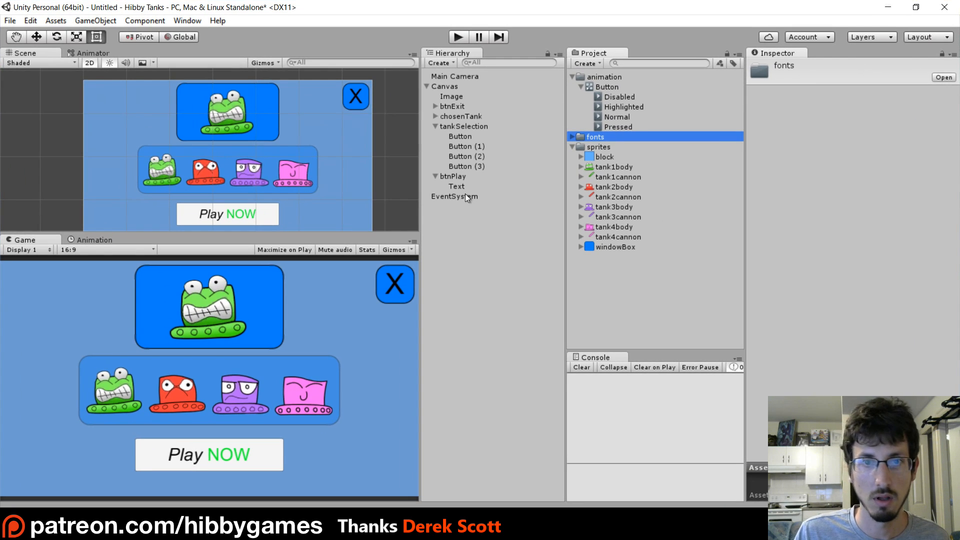
# Set the font of the text under btnPlay to LuckiestGuy
pyautogui.click(458, 186)
pyautogui.scroll(-3, 814, 296)
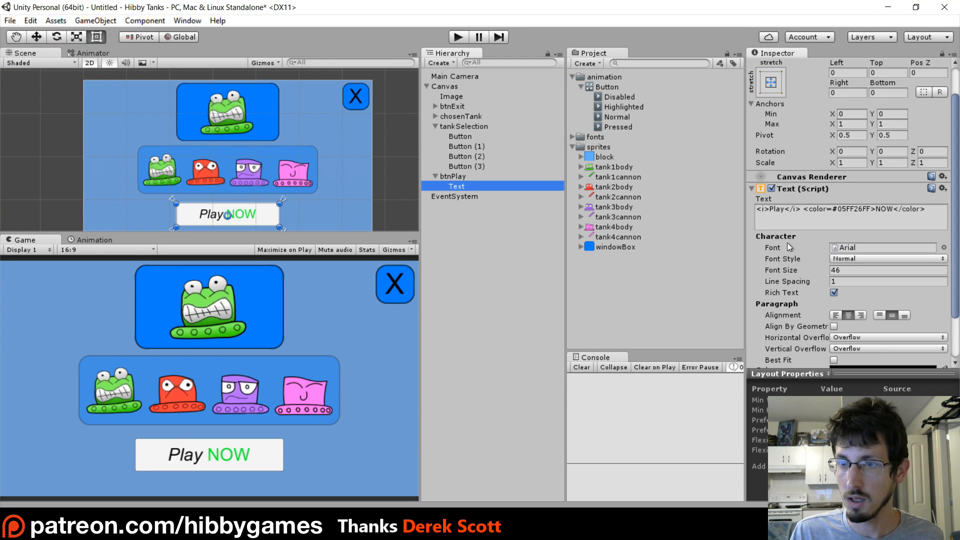
pyautogui.click(943, 210)
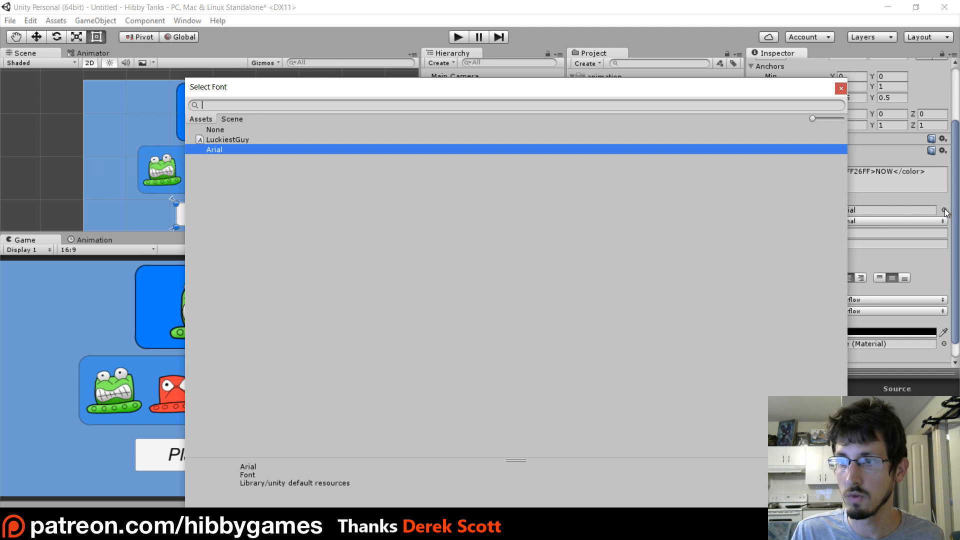
pyautogui.click(233, 140)
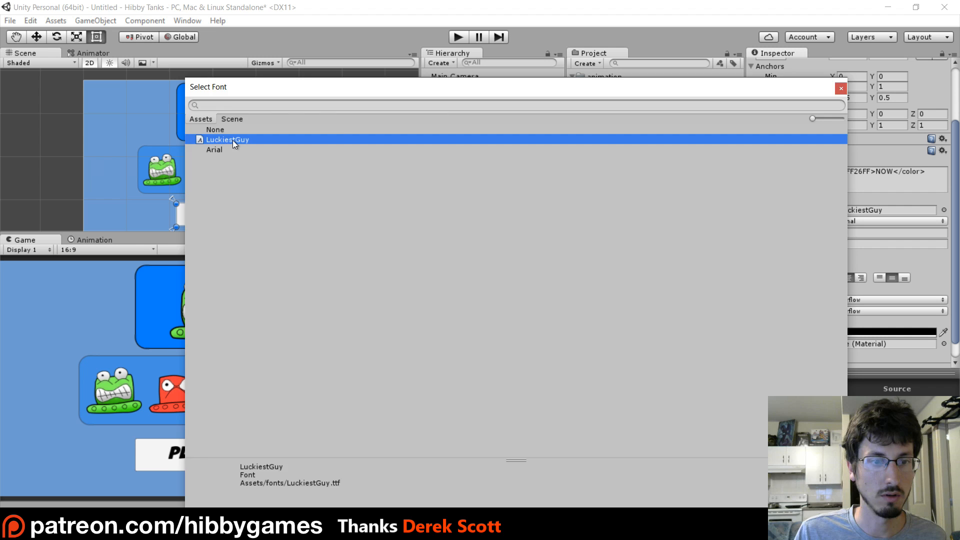
pyautogui.doubleClick(232, 140)
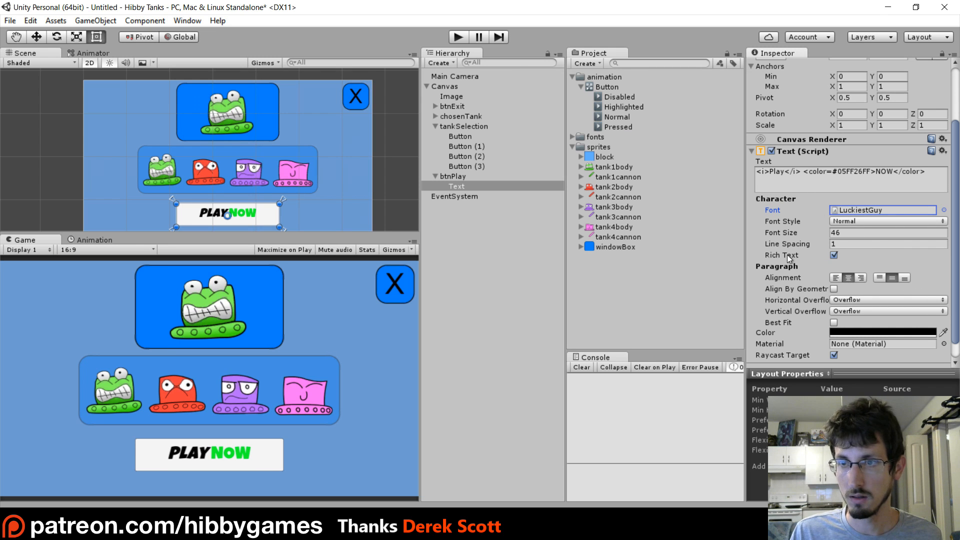
# Set the Top offset of the Play button's text to 14.03 to centre it vertically
pyautogui.scroll(3, 826, 229)
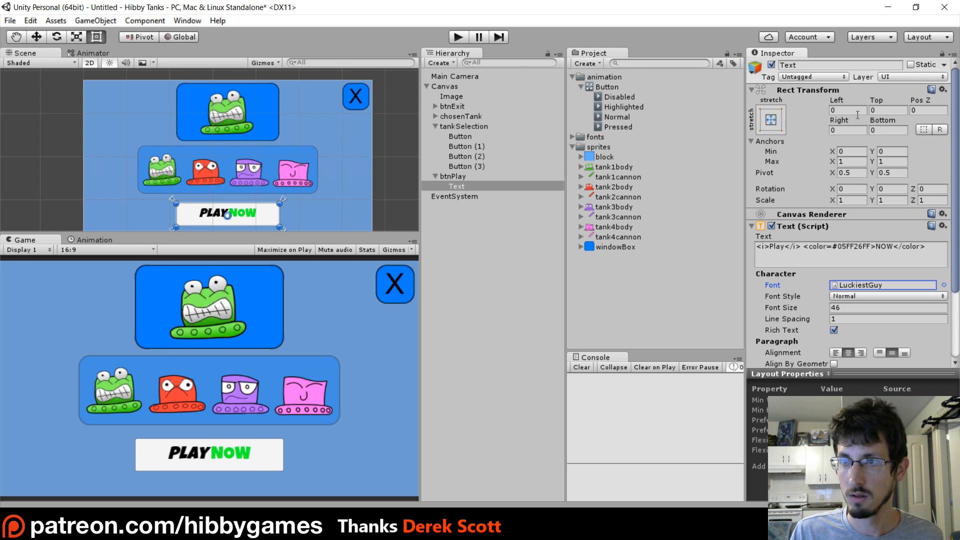
pyautogui.moveTo(873, 103); pyautogui.dragTo(193, 106)
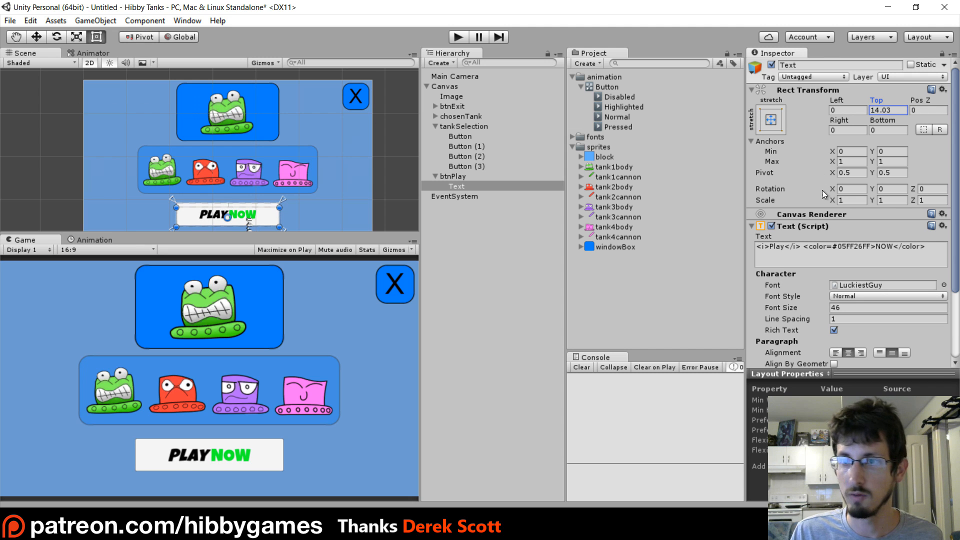
pyautogui.scroll(-3, 809, 300)
pyautogui.scroll(3, 809, 295)
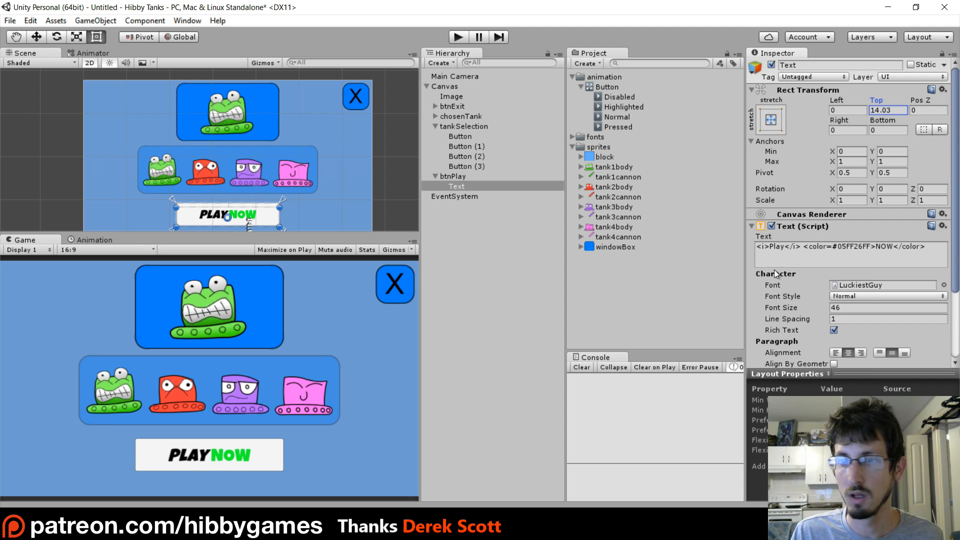
pyautogui.scroll(-3, 795, 188)
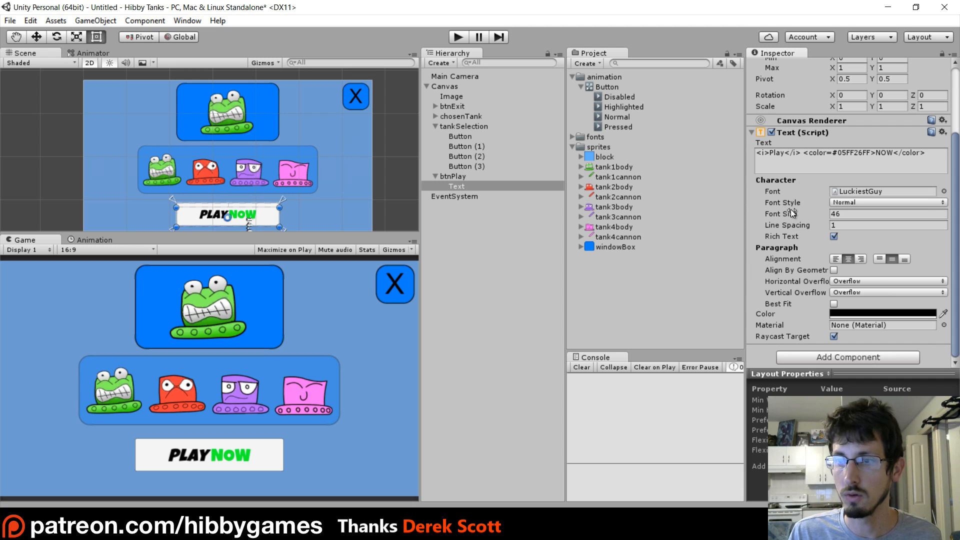
# Insert a space before NOW inside the color tag of the Play button's text and add an Outline component to it
pyautogui.click(886, 158)
pyautogui.click(876, 154)
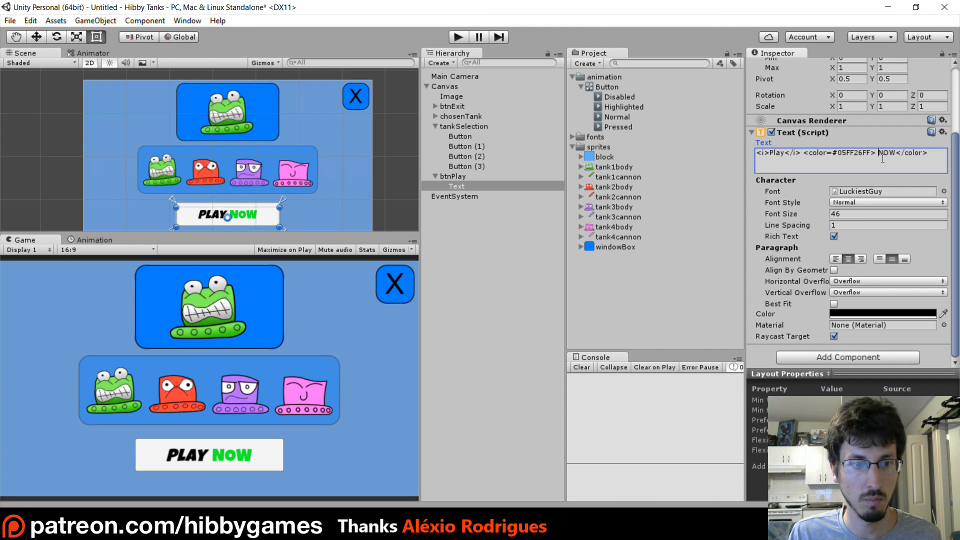
pyautogui.click(813, 357)
pyautogui.write('outl')
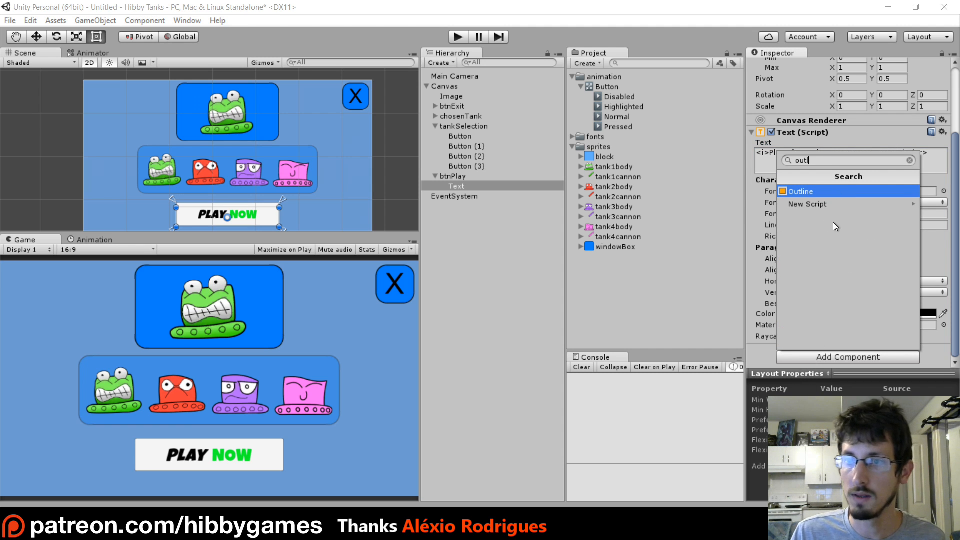
pyautogui.click(803, 191)
pyautogui.scroll(-3, 798, 242)
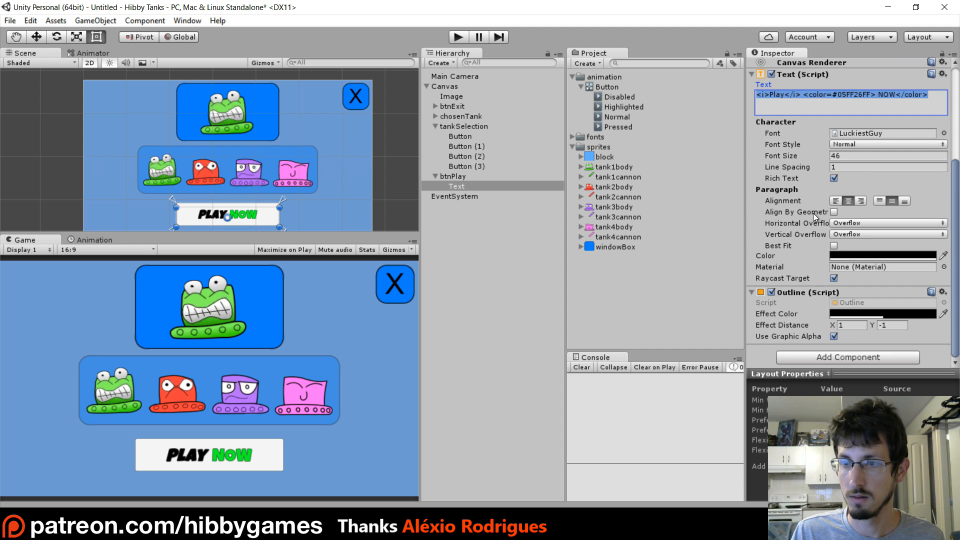
# Set the image colour of btnPlay to the blue sampled from the box behind the chosen tank
pyautogui.click(462, 175)
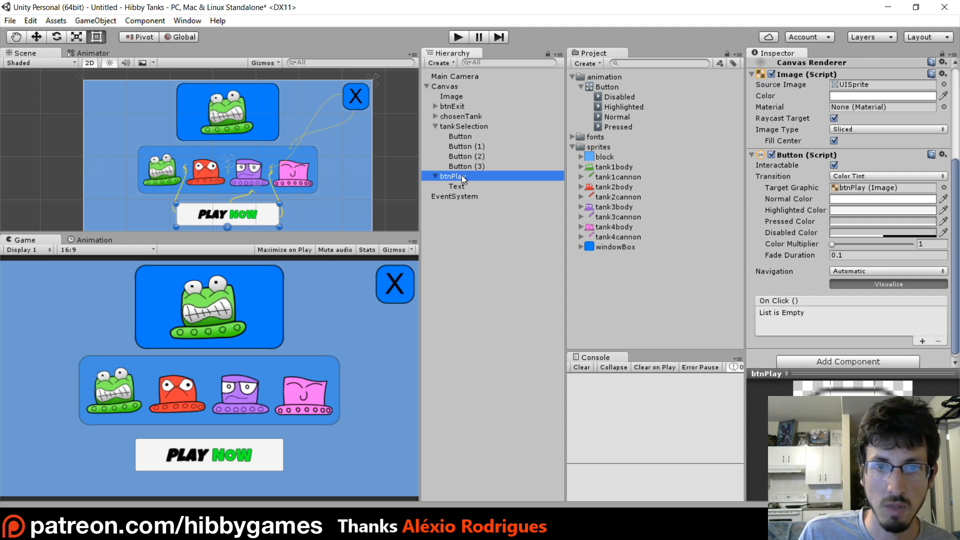
pyautogui.scroll(5, 840, 200)
pyautogui.click(872, 245)
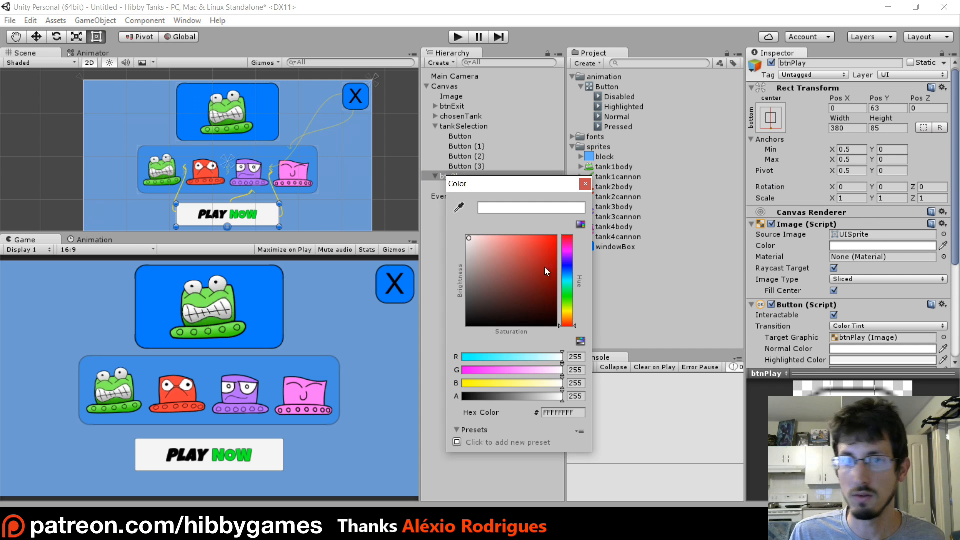
pyautogui.moveTo(567, 275); pyautogui.dragTo(567, 270)
pyautogui.moveTo(497, 250); pyautogui.dragTo(535, 222)
pyautogui.click(565, 272)
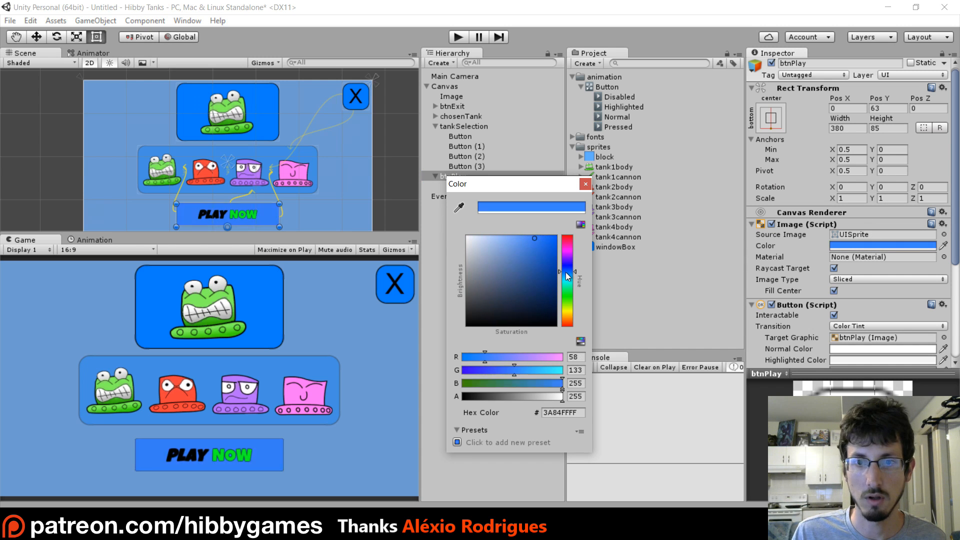
pyautogui.moveTo(567, 273); pyautogui.dragTo(568, 274)
pyautogui.moveTo(538, 239); pyautogui.dragTo(541, 234)
pyautogui.click(461, 206)
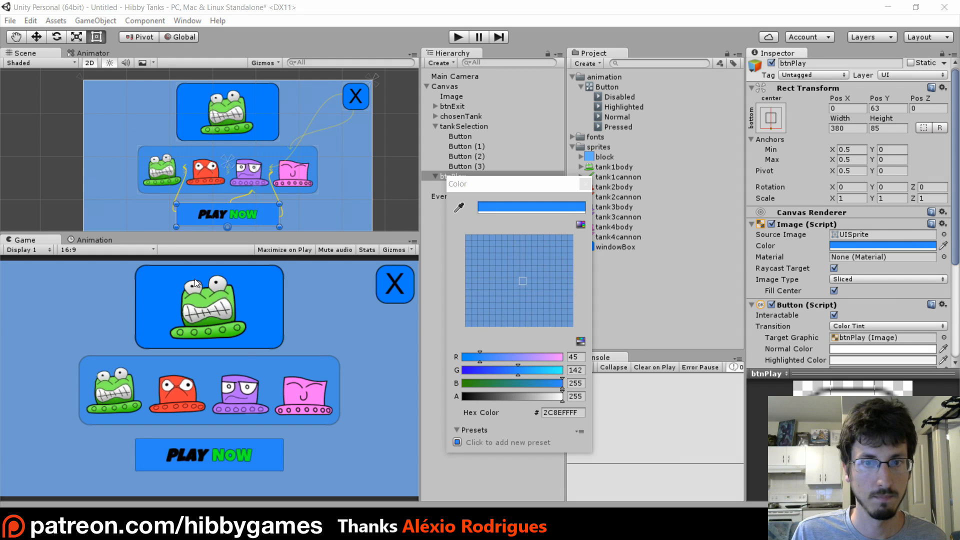
pyautogui.click(271, 112)
pyautogui.click(584, 183)
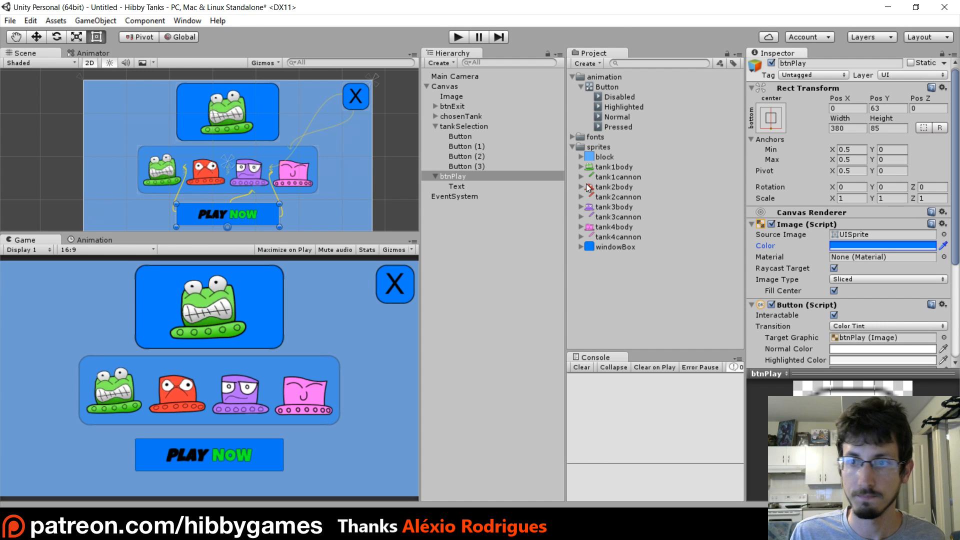
# Set the effect colour of the Play button text's outline to fully opaque white, FFFFFFFF
pyautogui.click(463, 189)
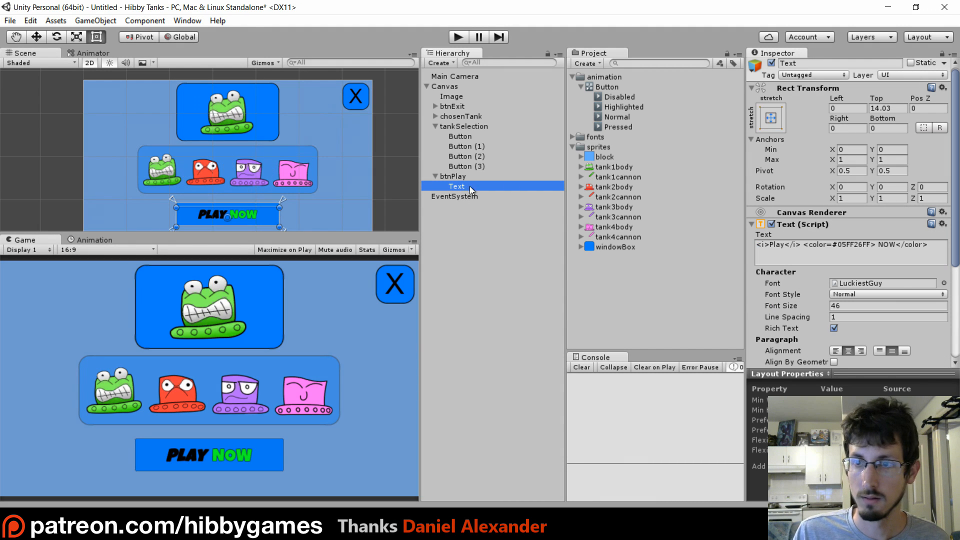
pyautogui.scroll(-5, 812, 292)
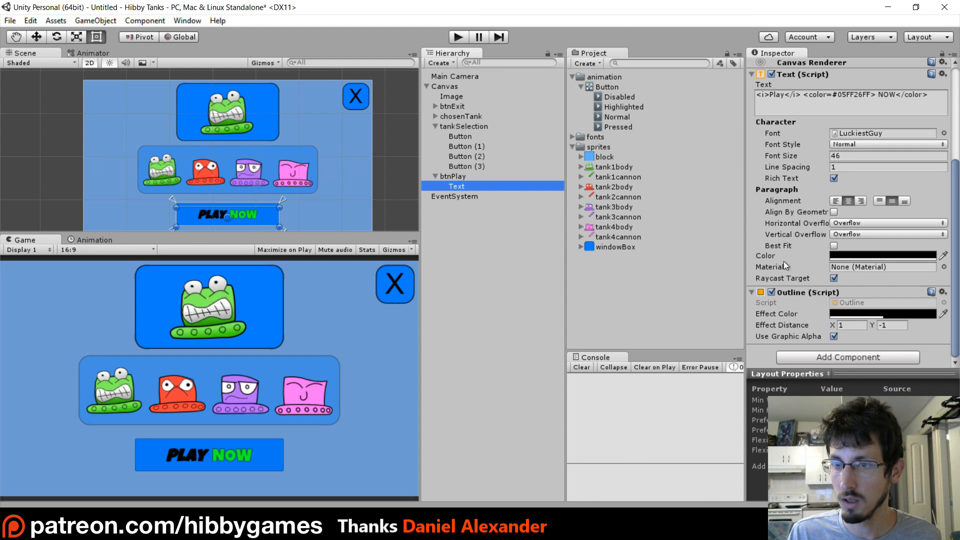
pyautogui.click(866, 314)
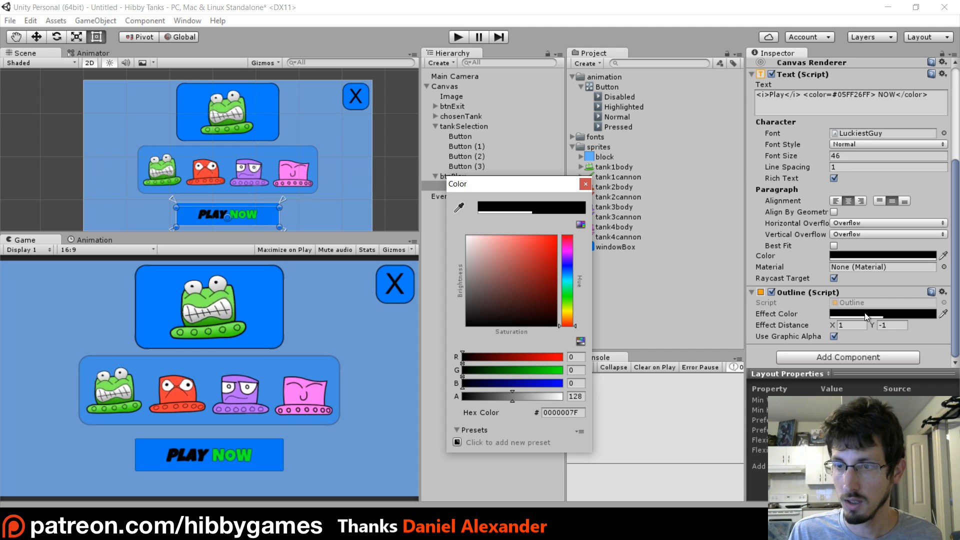
pyautogui.moveTo(491, 286); pyautogui.dragTo(320, 129)
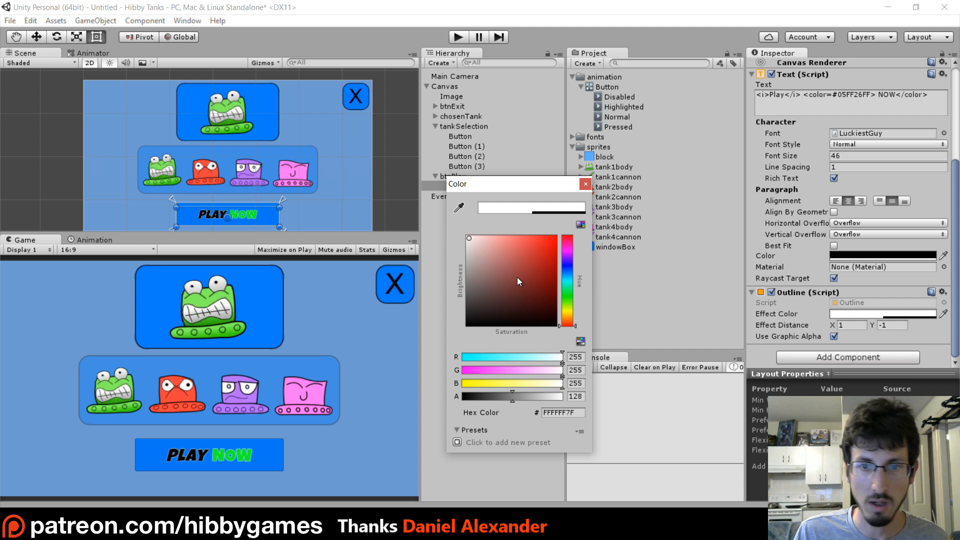
pyautogui.moveTo(511, 394); pyautogui.dragTo(568, 396)
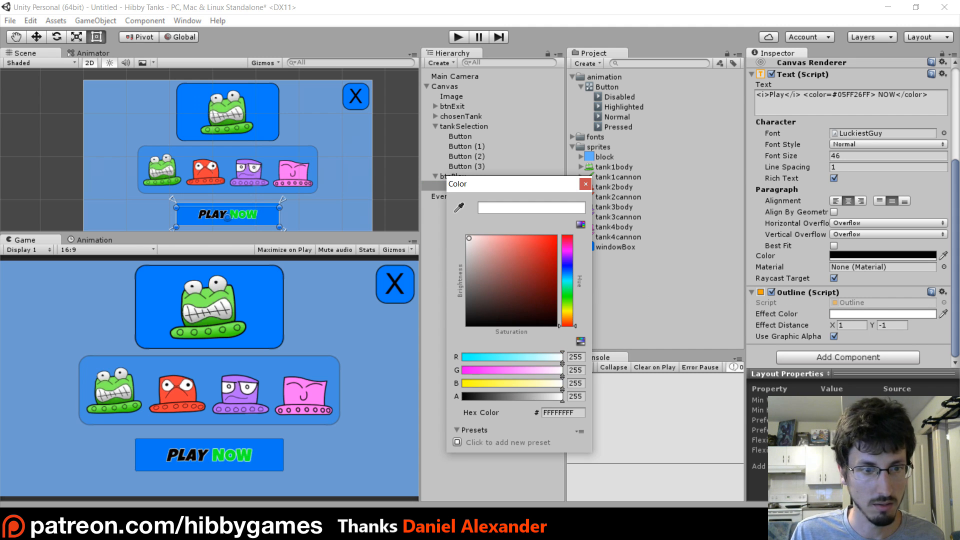
pyautogui.click(586, 184)
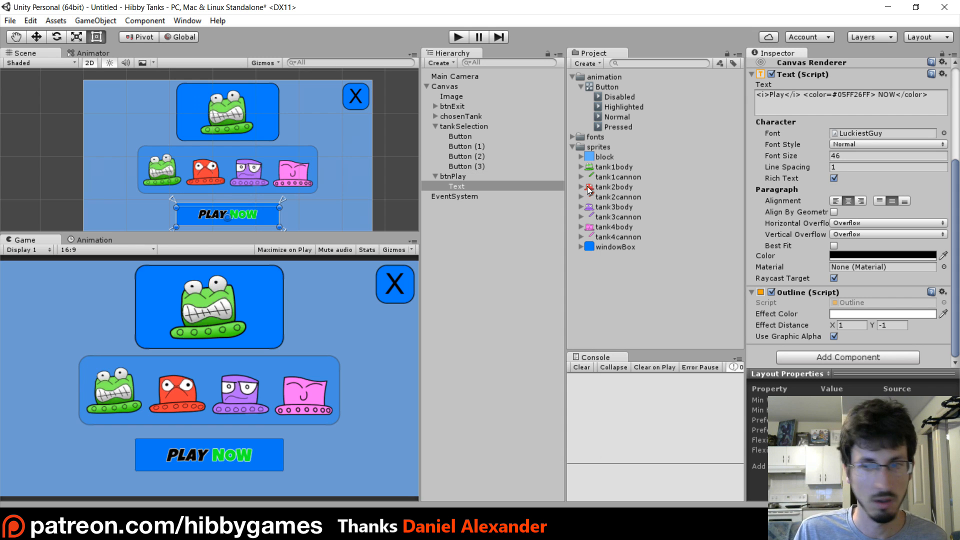
# Set the outline's effect distance to X 2 and Y 2 on the Play button's text
pyautogui.click(851, 325)
pyautogui.write('2')
pyautogui.click(900, 325)
pyautogui.write('2')
pyautogui.scroll(5, 246, 190)
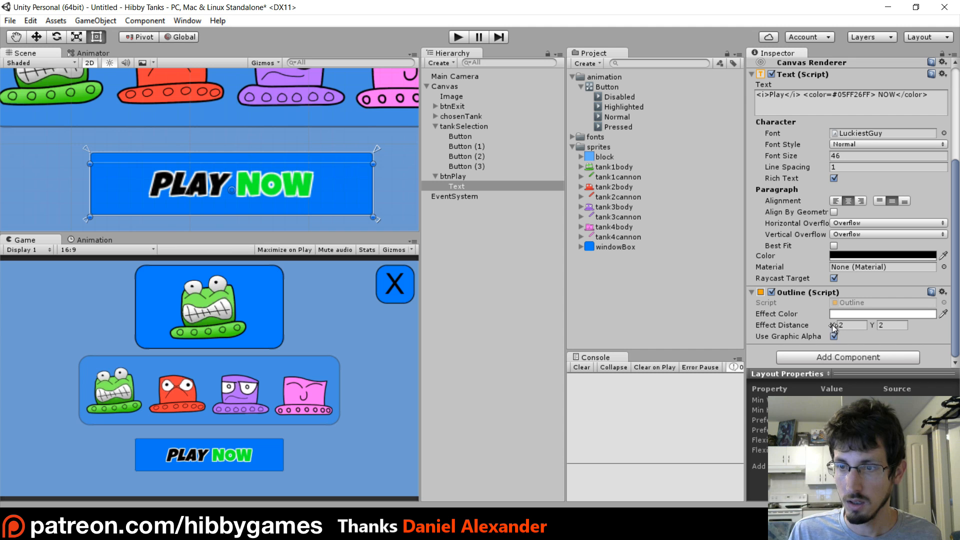
# Try an outline X effect distance of about 266 on the Play button's text, and undo it
pyautogui.moveTo(833, 325); pyautogui.dragTo(585, 452)
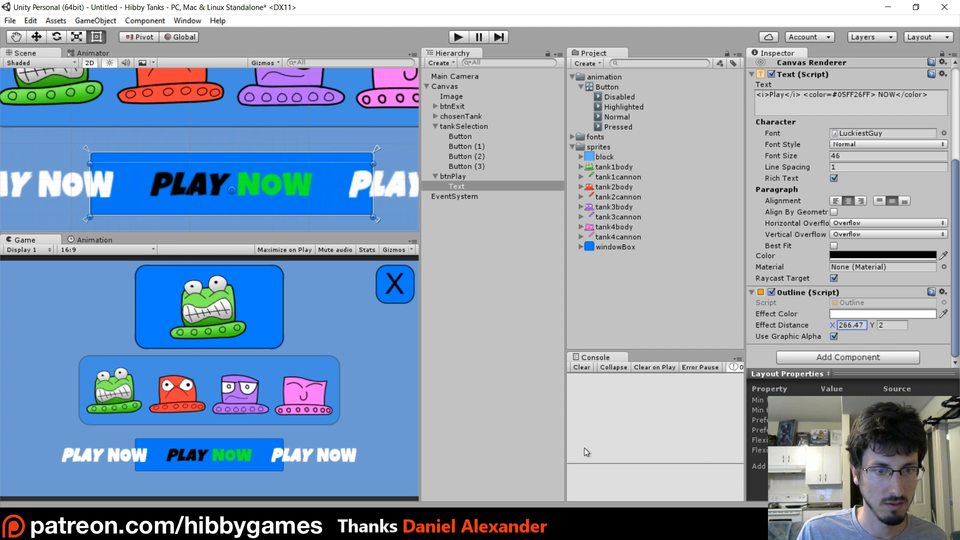
pyautogui.hotkey('ctrl', 'z')
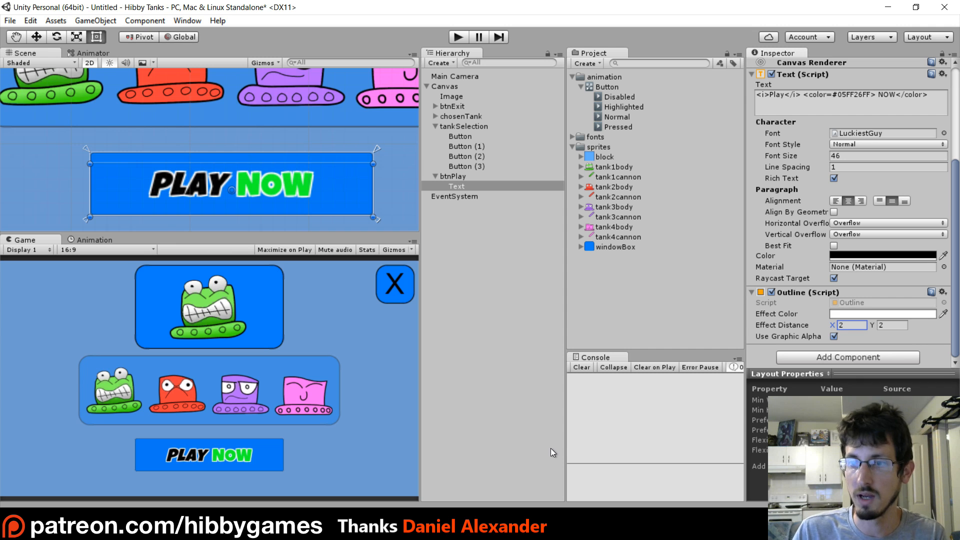
pyautogui.moveTo(873, 327)
pyautogui.mouseDown()
pyautogui.moveTo(895, 326)
pyautogui.moveTo(25, 322)
pyautogui.moveTo(912, 320)
pyautogui.moveTo(872, 328)
pyautogui.mouseUp()
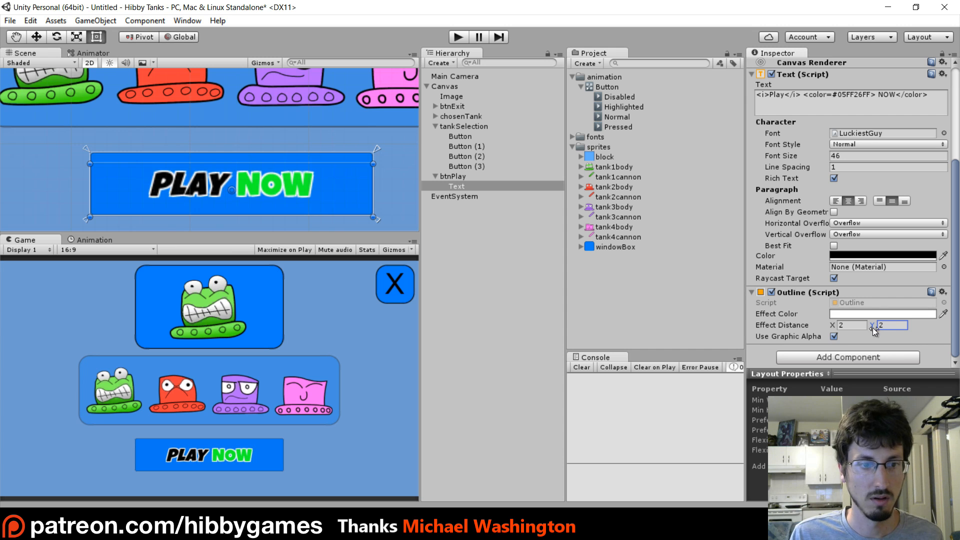
pyautogui.scroll(3, 283, 161)
pyautogui.scroll(-4, 261, 180)
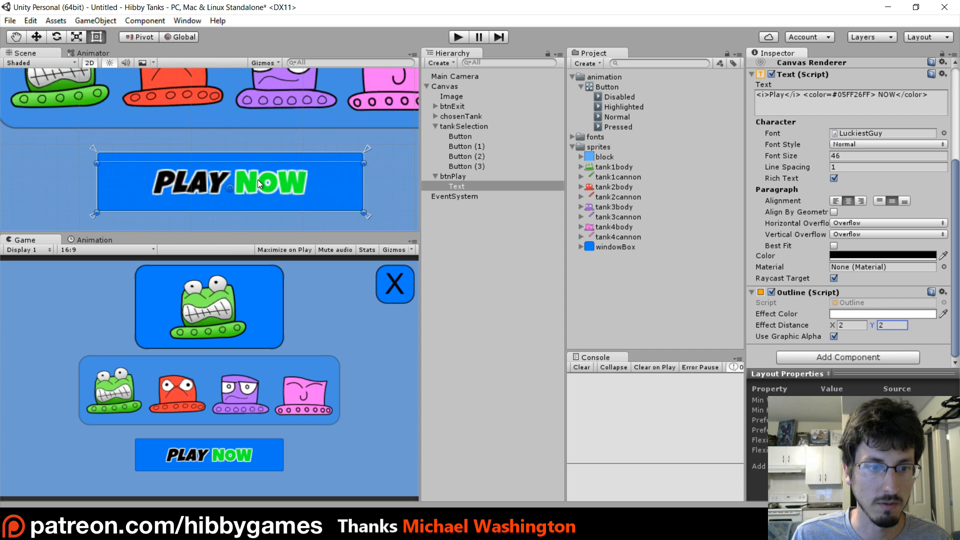
pyautogui.scroll(3, 833, 279)
pyautogui.scroll(1, 830, 278)
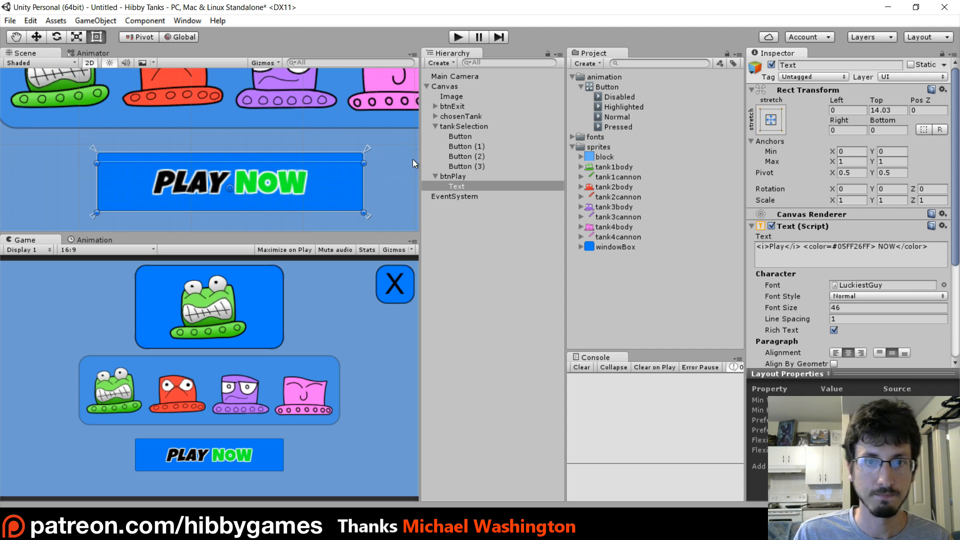
# Change btnPlay's button transition to Animation and attach the existing Button animator controller to it
pyautogui.click(445, 177)
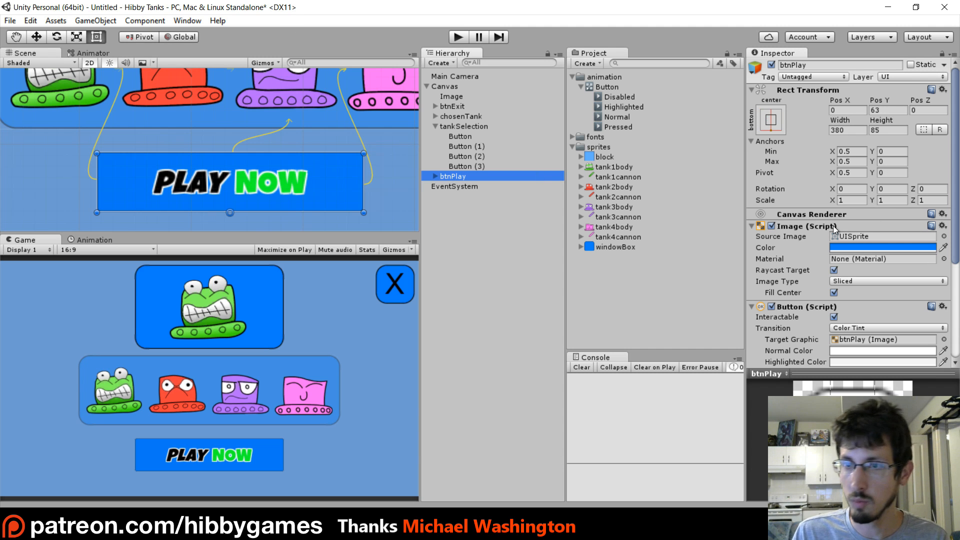
pyautogui.scroll(-4, 798, 187)
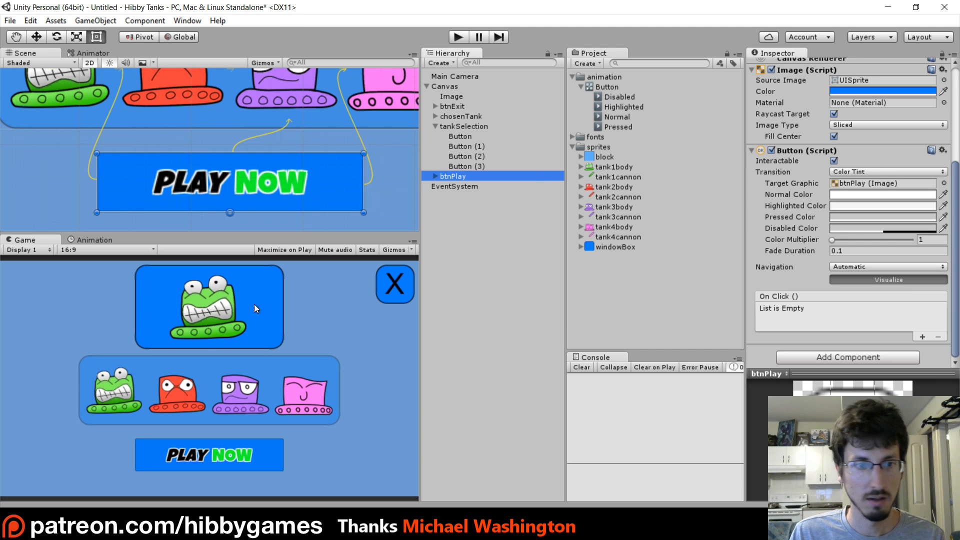
pyautogui.click(863, 175)
pyautogui.click(882, 225)
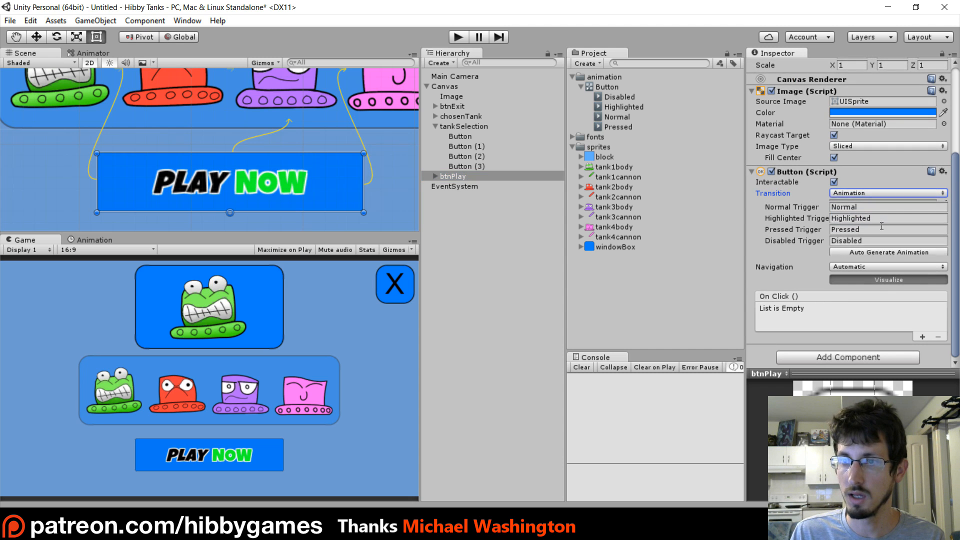
pyautogui.moveTo(604, 88); pyautogui.dragTo(769, 363)
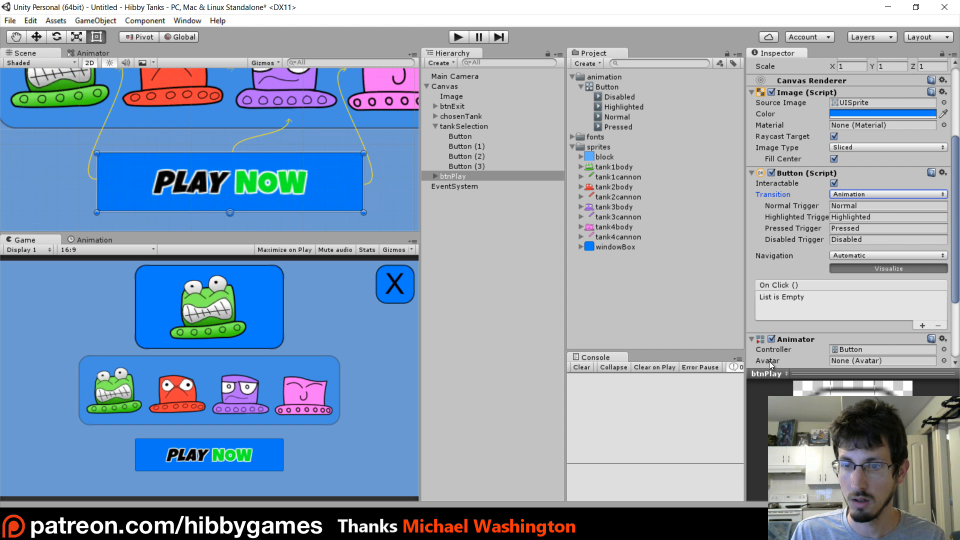